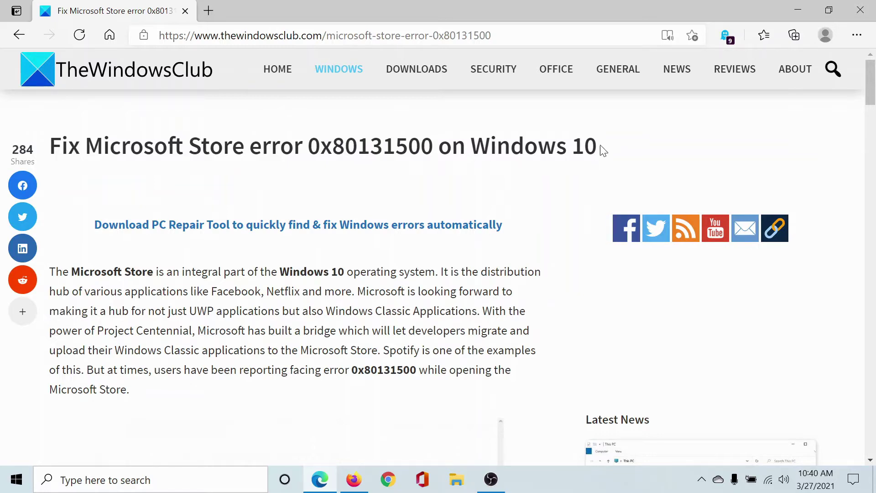
- Scroll the TheWindowsClub article down to its list of seven fixes for error 0x80131500
scroll(313, 215, down, 15)
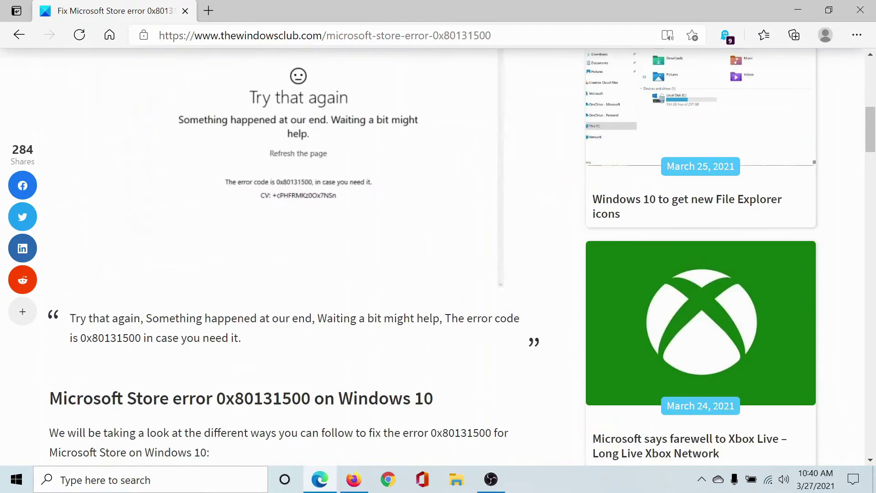
scroll(308, 233, down, 1)
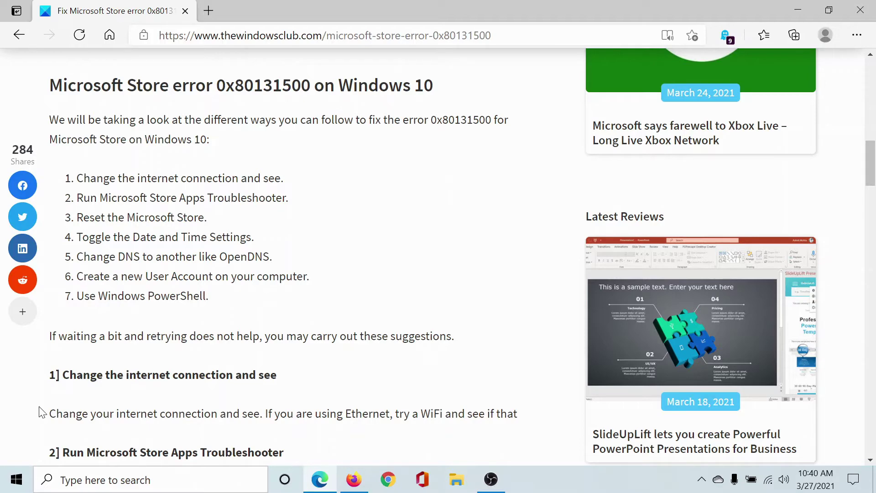
- Run the Windows Store Apps troubleshooter from Update & Security's additional troubleshooters
click(18, 484)
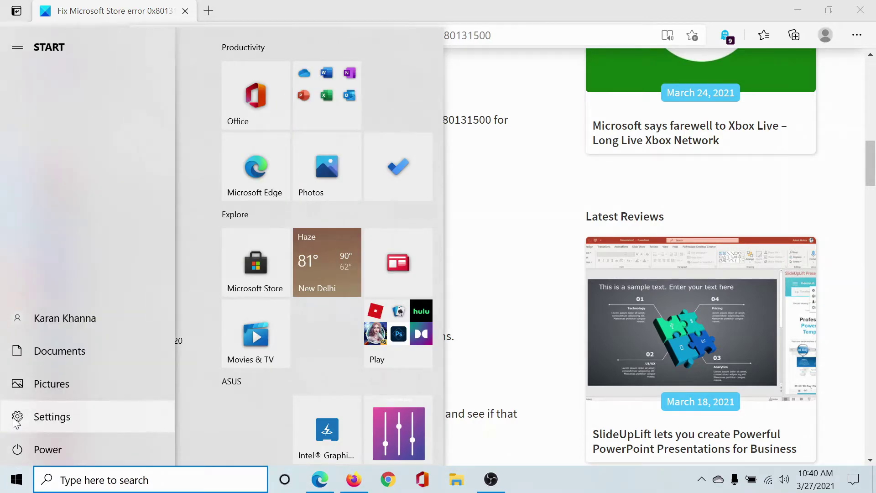
click(16, 418)
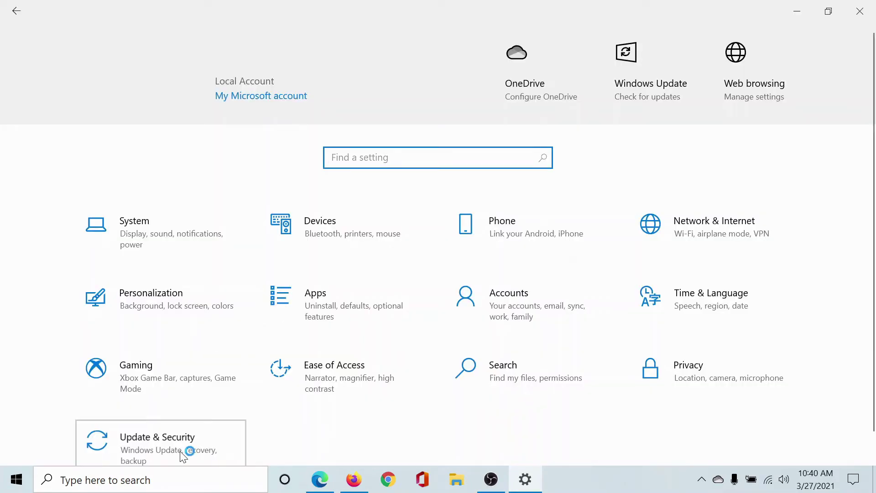
click(182, 454)
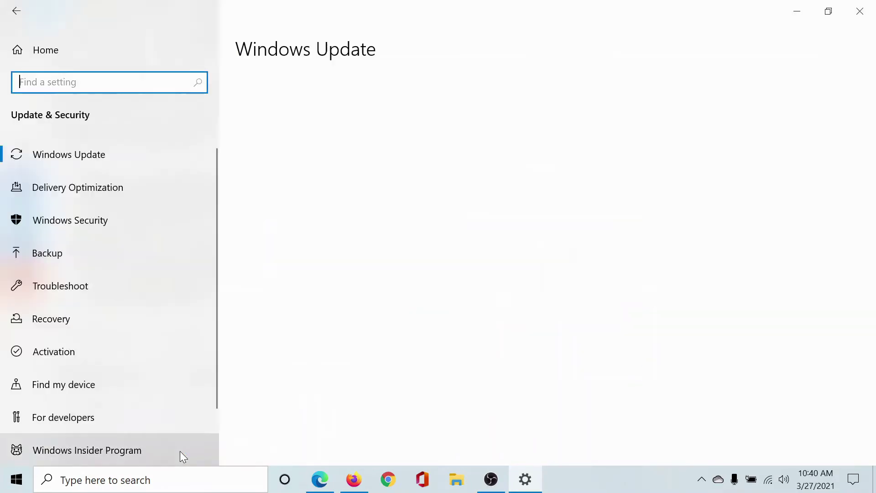
click(47, 290)
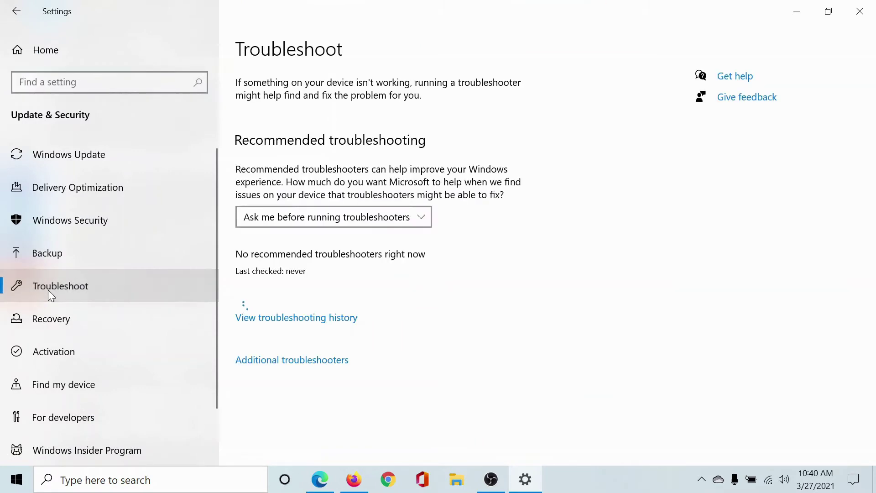
click(296, 365)
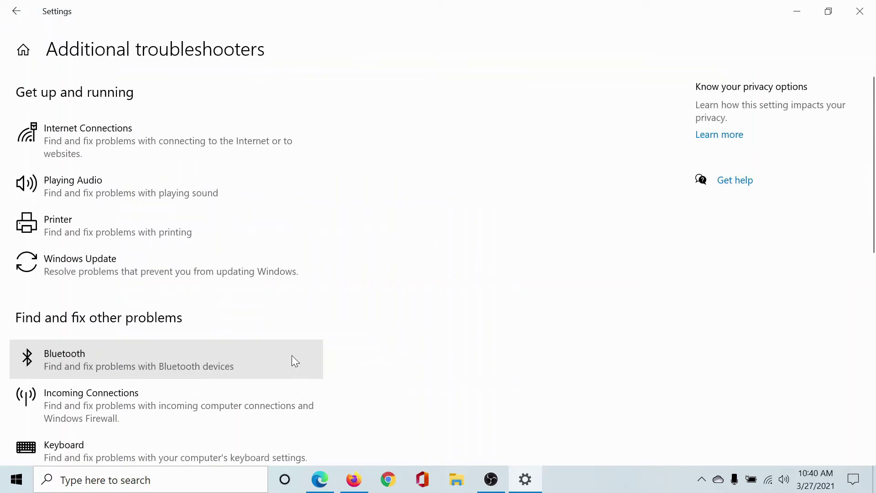
click(112, 266)
scroll(139, 325, down, 5)
scroll(140, 325, down, 4)
click(142, 389)
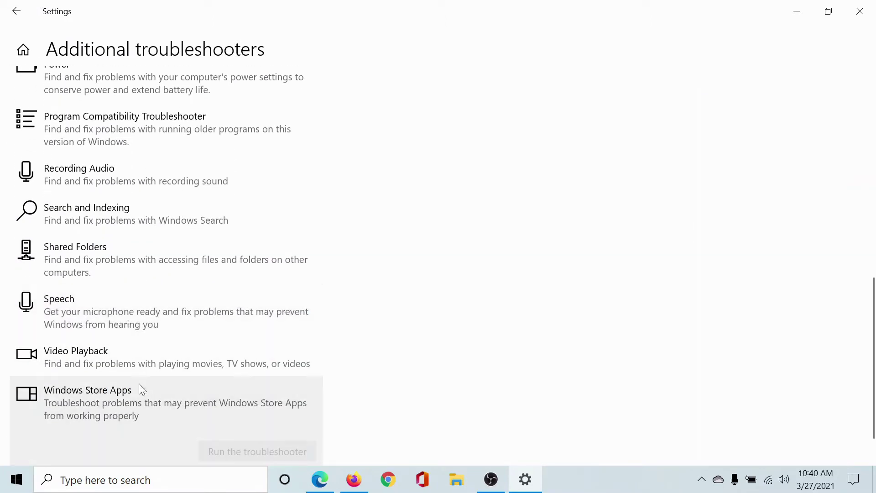
scroll(173, 383, down, 1)
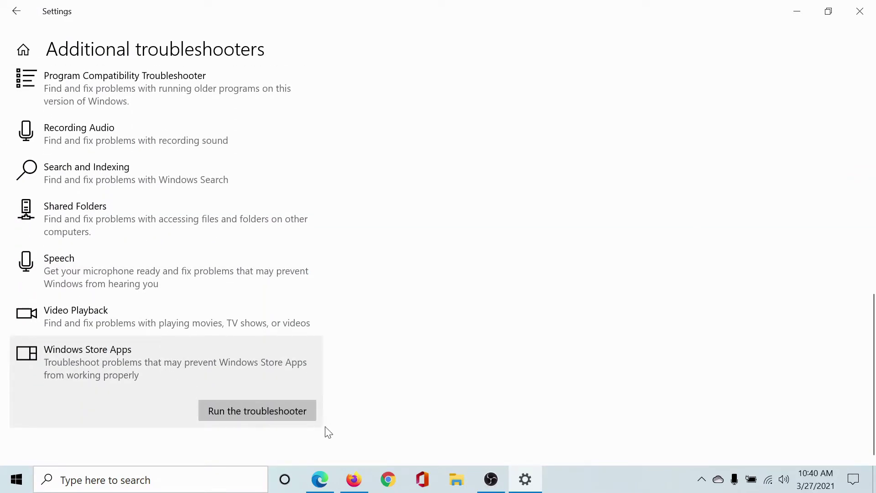
click(860, 11)
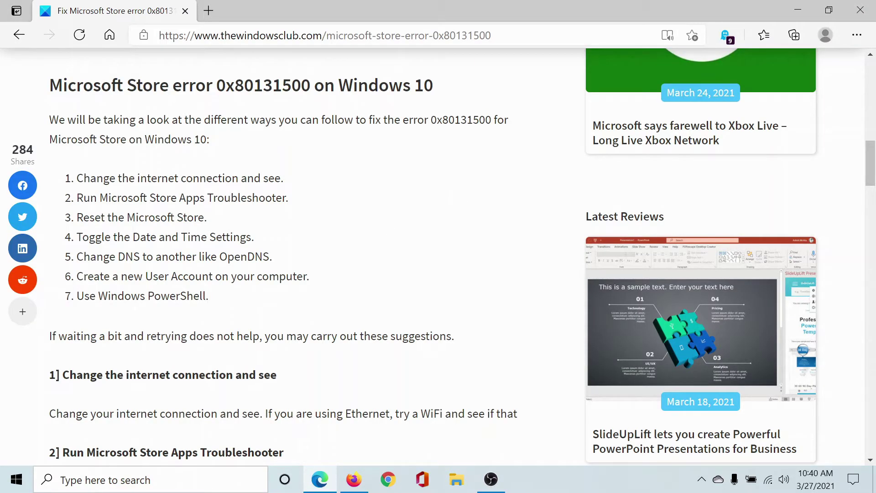
- Launch wsreset from the Run dialog to reset the Microsoft Store cache
key(super+r)
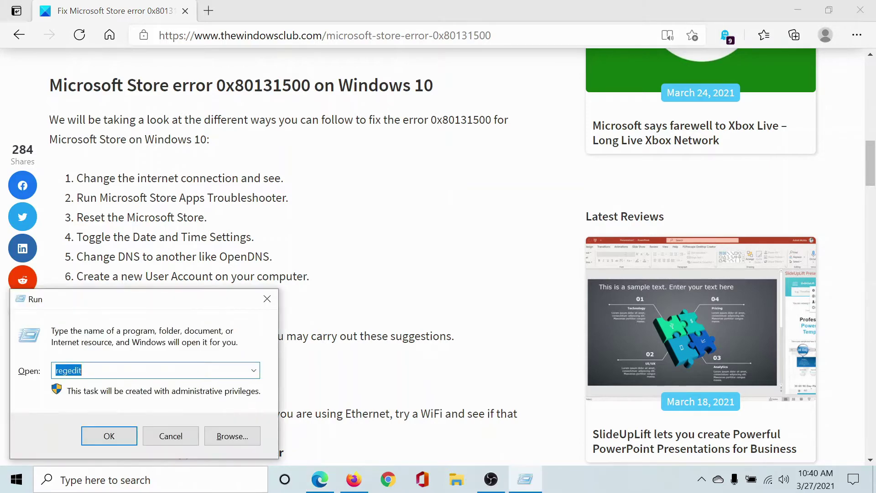
text(wsreset)
click(121, 436)
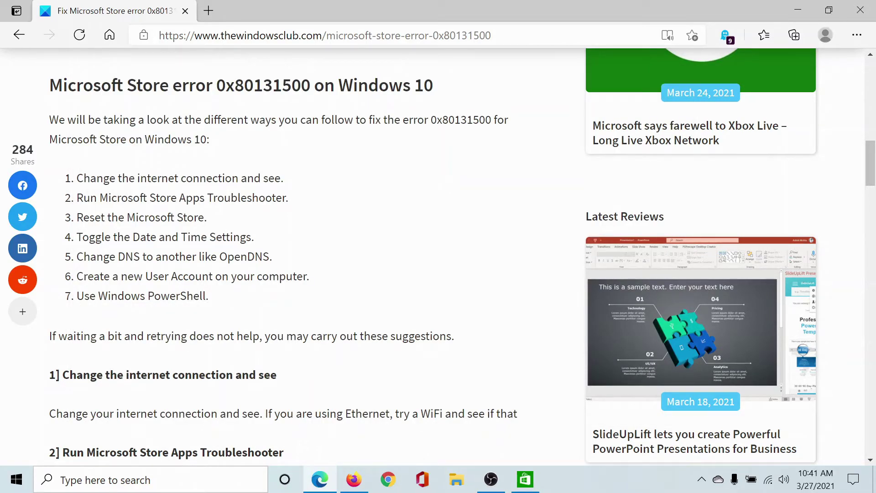
- Sync the clock now on the Time & Language Date & time page, then close Settings
click(16, 480)
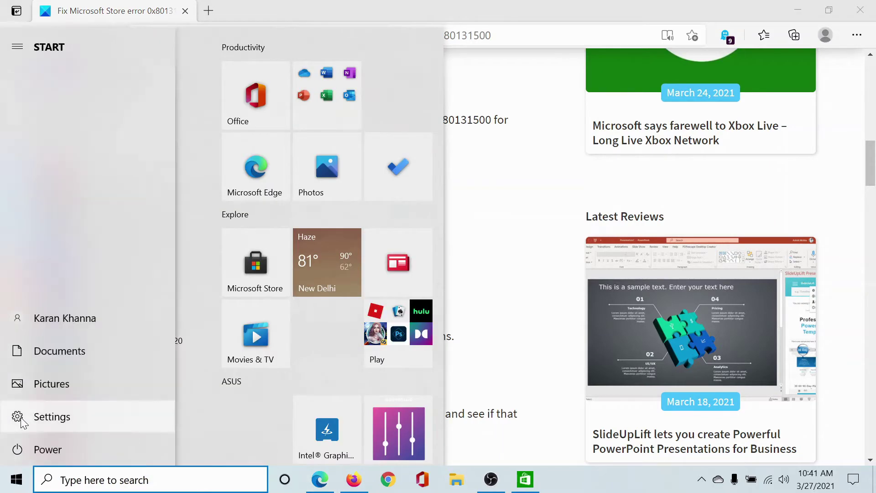
click(20, 416)
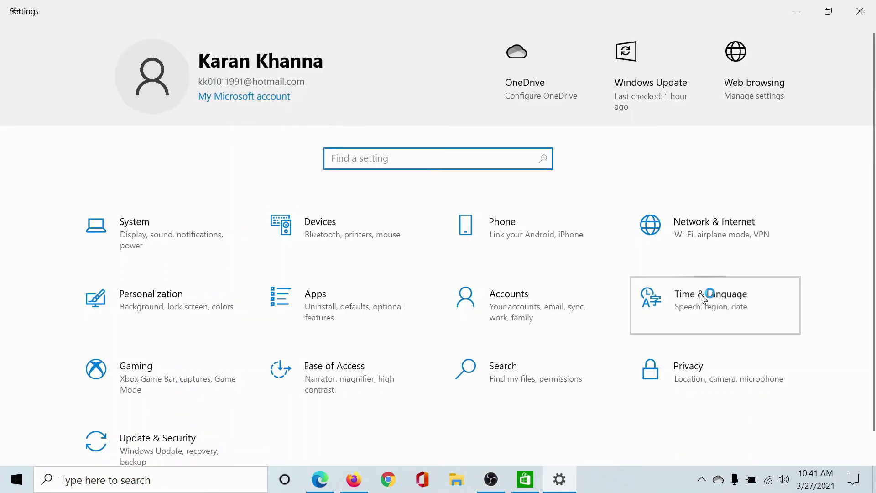
click(700, 293)
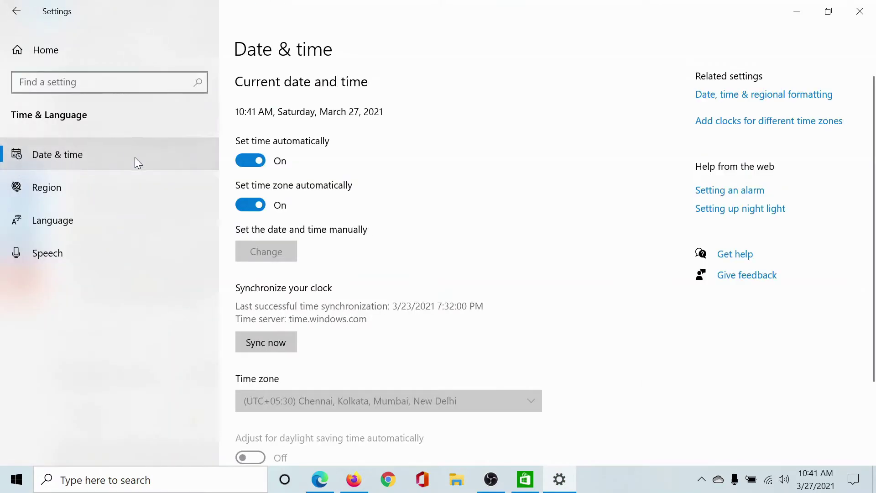
scroll(277, 284, down, 3)
click(272, 231)
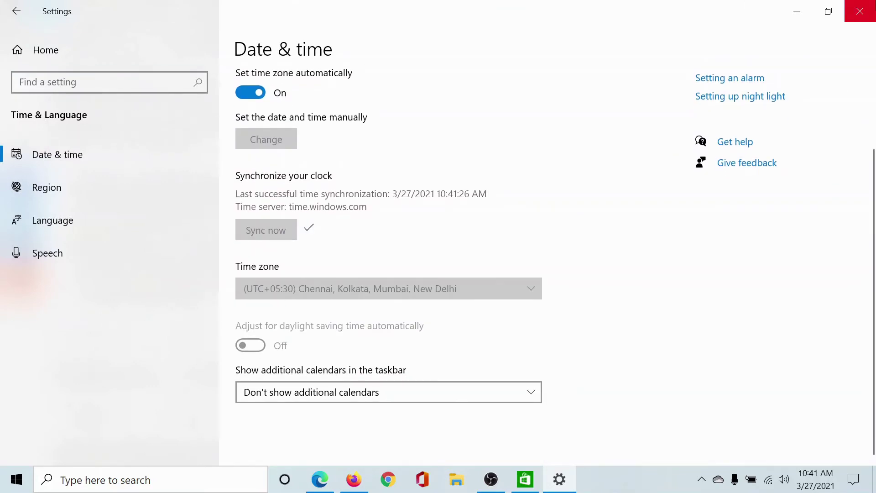
click(860, 11)
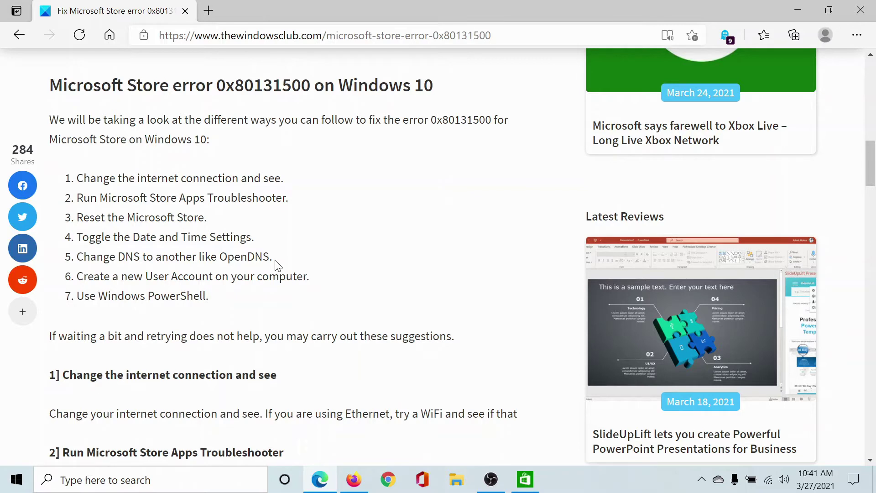
- Close the reopened Microsoft Store window and enter ncpa.cpl in the Run dialog
key(super+r)
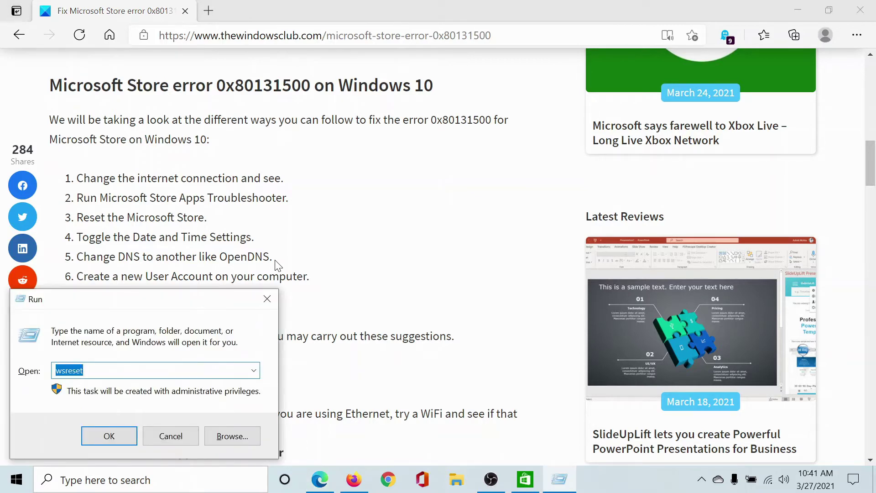
text(ncp)
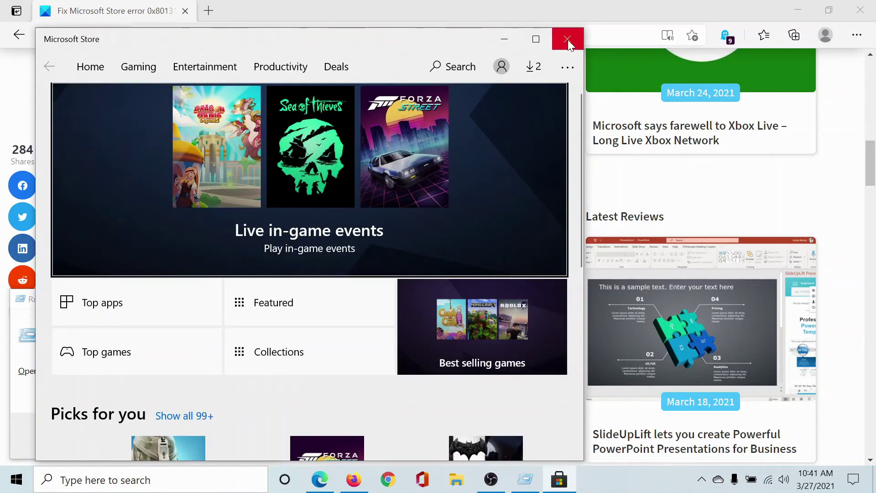
click(568, 39)
key(End)
text(a.cpl)
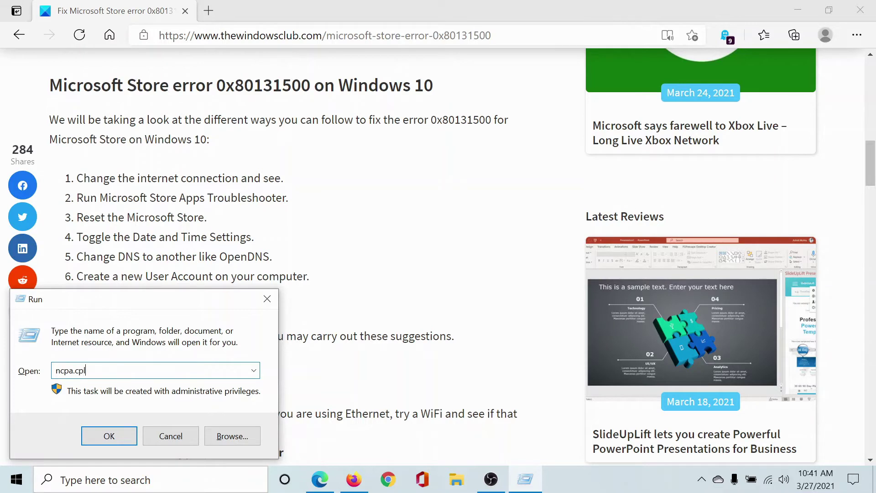
- Launch ncpa.cpl and open the Wi-Fi adapter's Properties from its context menu
key(Return)
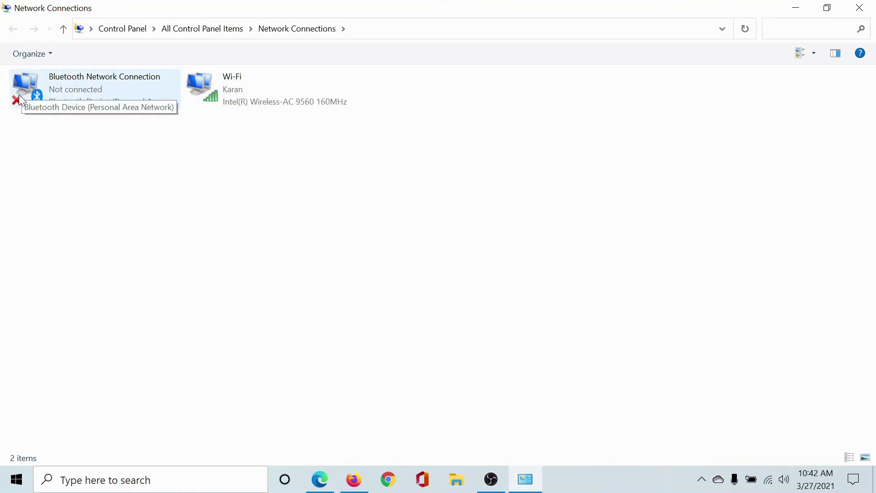
click(228, 89)
right_click(229, 90)
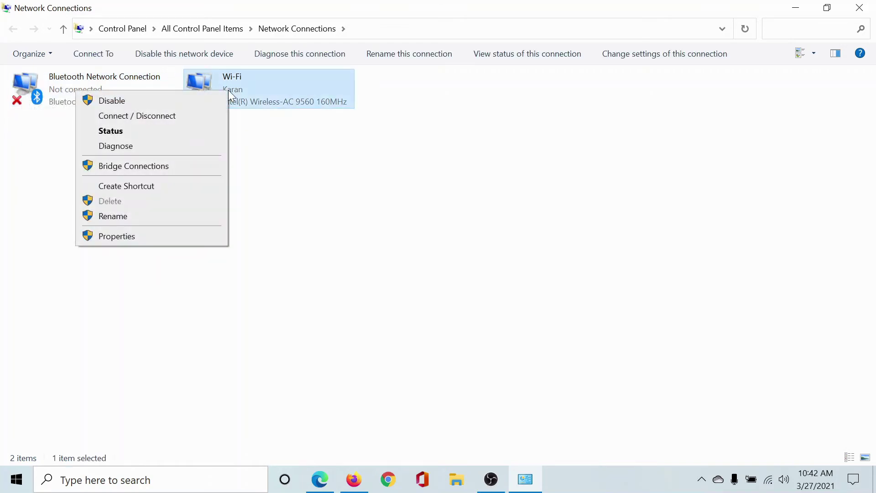
click(135, 235)
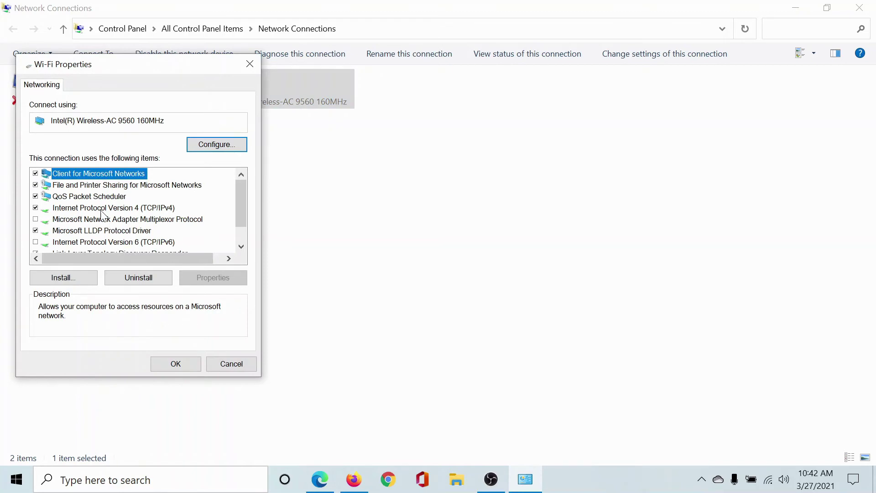
- Set the Wi-Fi IPv4 DNS servers to 8.8.8.8 and 8.8.4.4, then return to the article
click(100, 210)
double_click(100, 210)
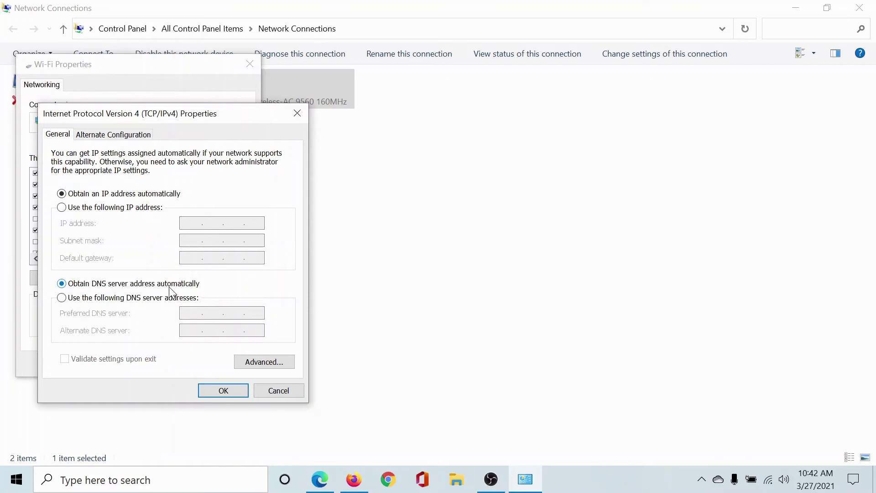
click(77, 298)
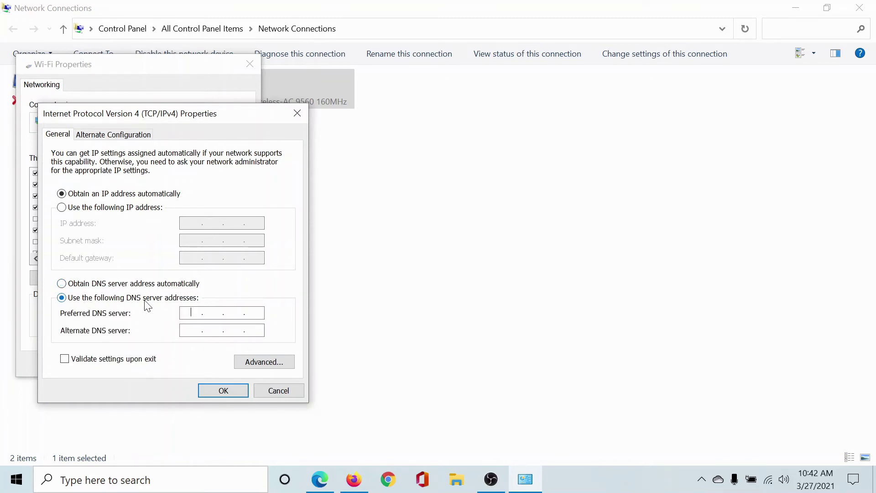
text(8.8.8.8)
key(Tab)
text(8.8.4.4)
click(229, 390)
click(250, 64)
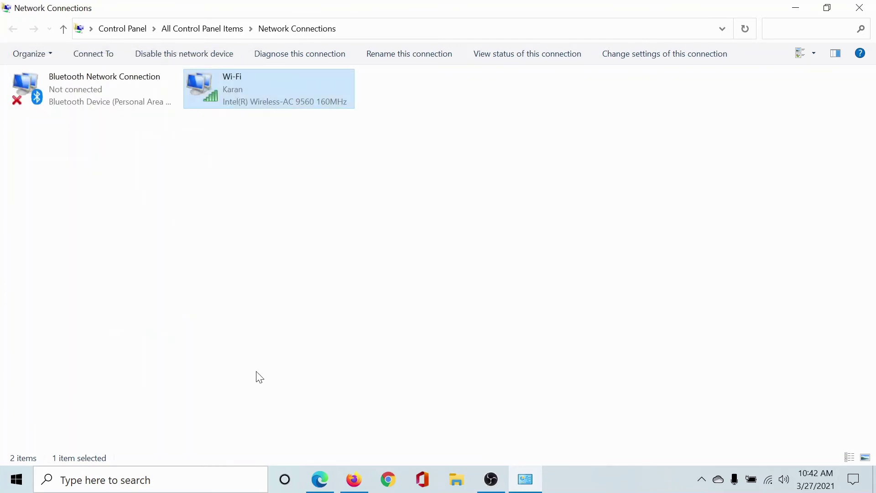
click(319, 488)
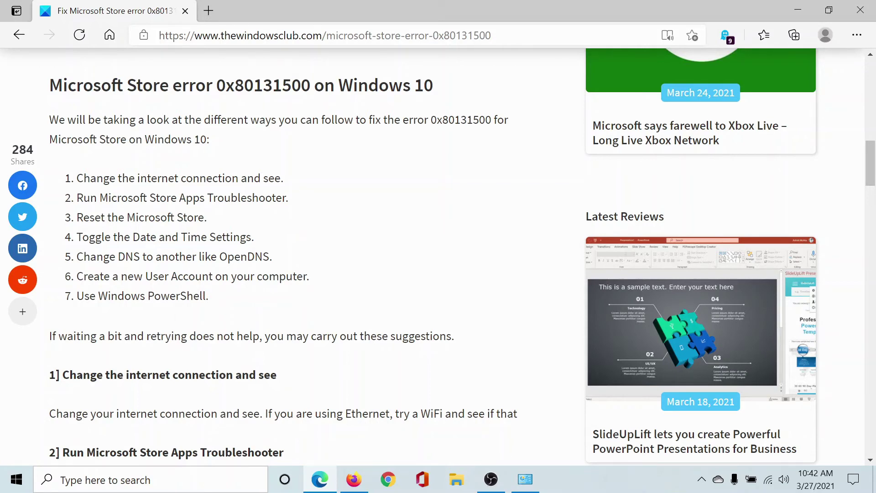
- Begin adding a family member under Accounts > Family & other users, then switch back to Edge
click(10, 486)
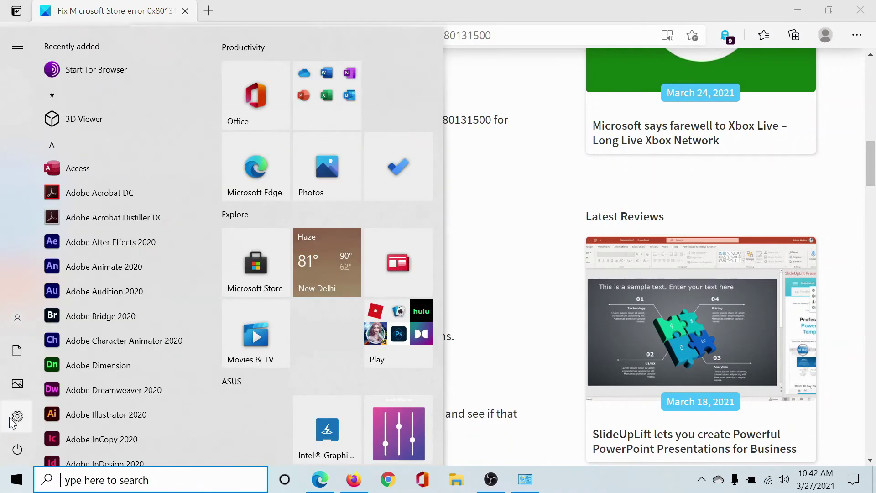
click(18, 417)
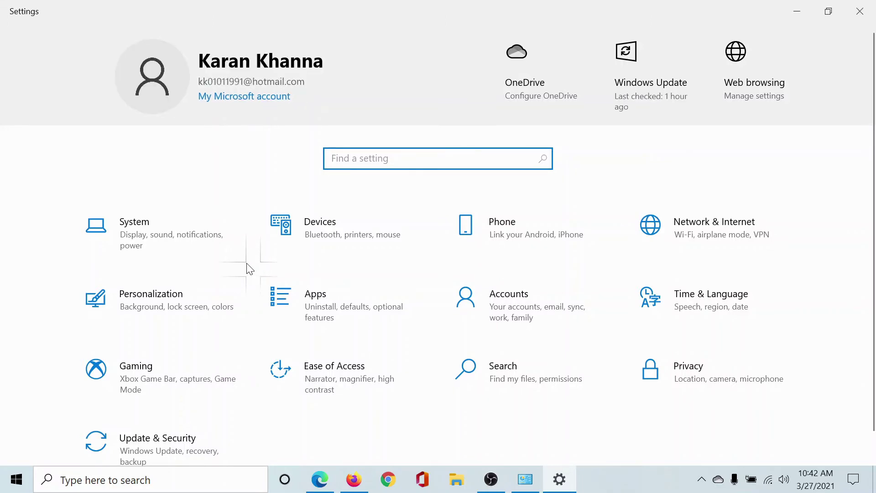
click(512, 316)
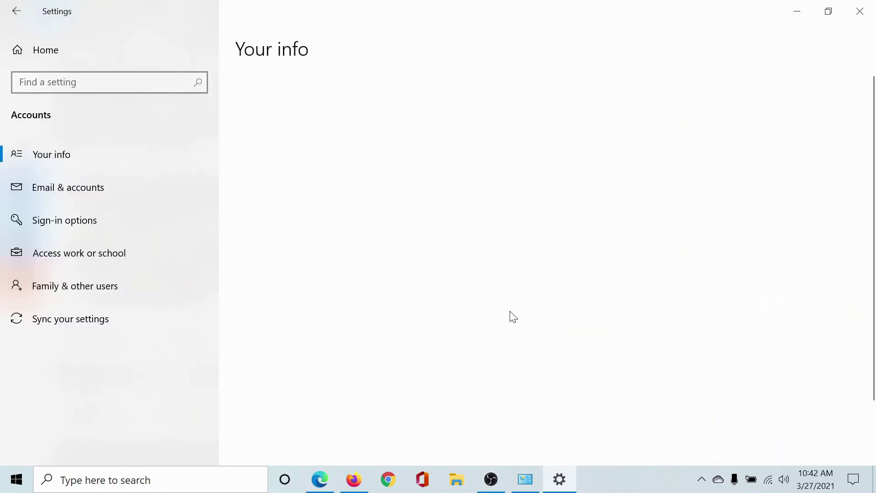
click(87, 290)
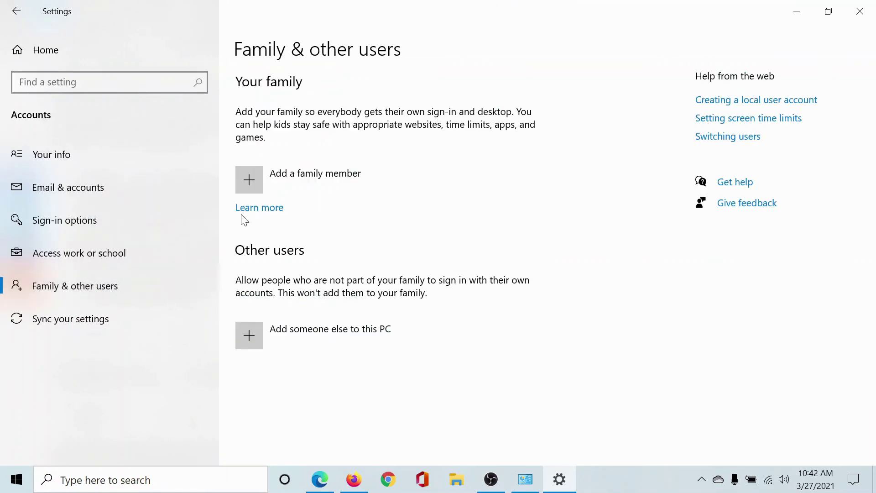
click(249, 180)
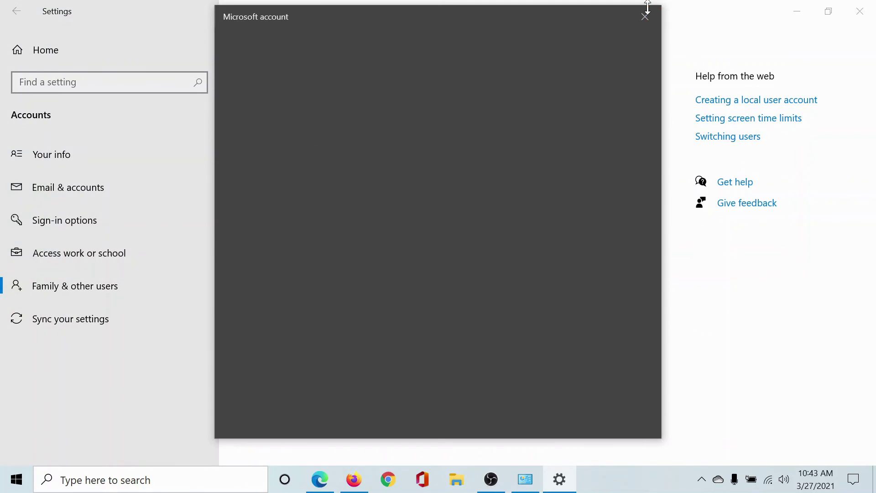
click(317, 482)
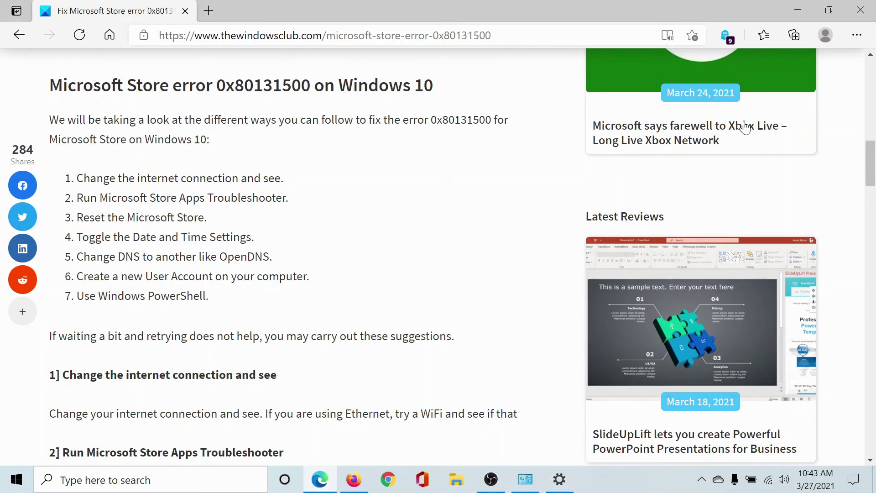
- Drag the scrollbar up so the article's title and introduction are visible
drag(869, 163, 869, 81)
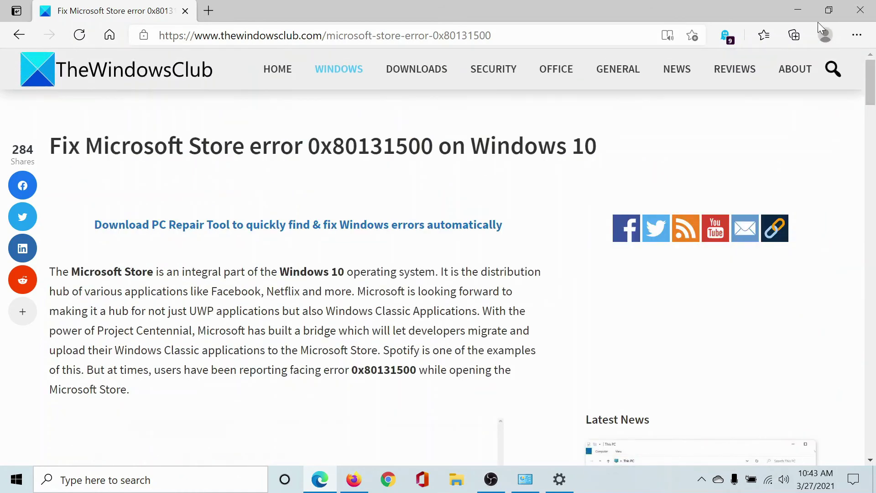